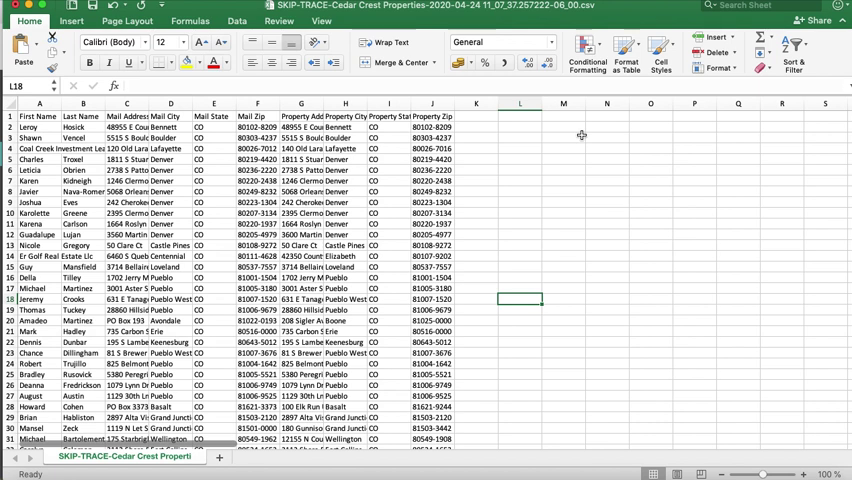
Check the data columns from First Name to Property Zip by selecting their headers.
left_click(39, 104)
left_click(83, 104)
left_click(127, 104)
left_click(171, 104)
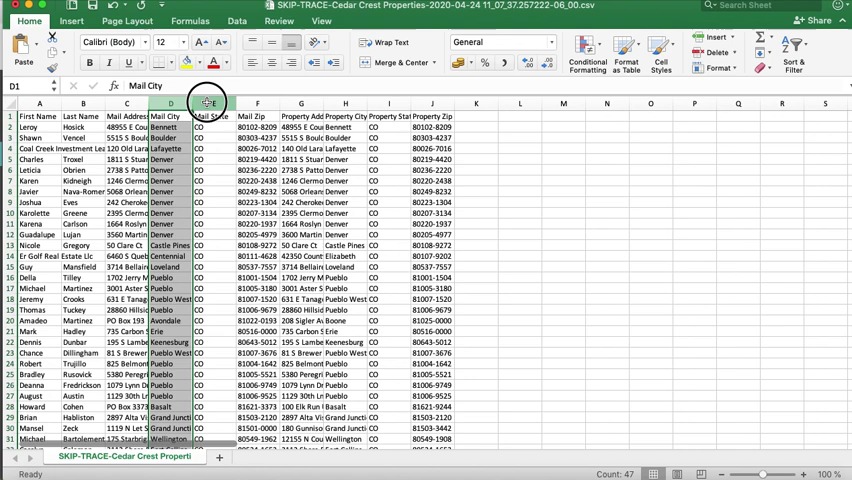
left_click(258, 104)
left_click(301, 104)
left_click(389, 104)
left_click(432, 104)
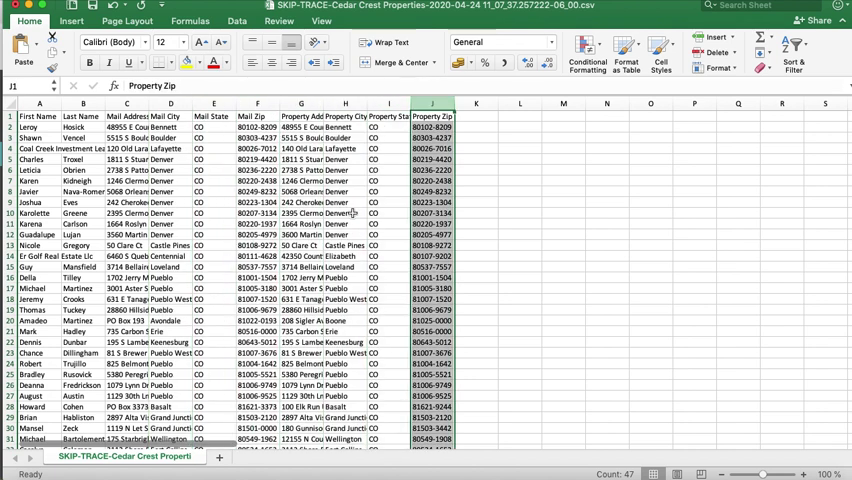
left_click(345, 213)
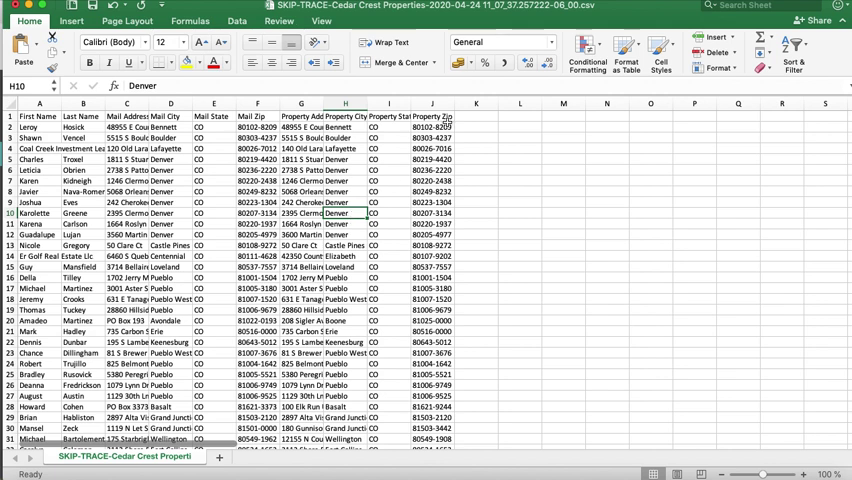
Inspect the empty cells right of the data, then move back toward it.
left_click(470, 138)
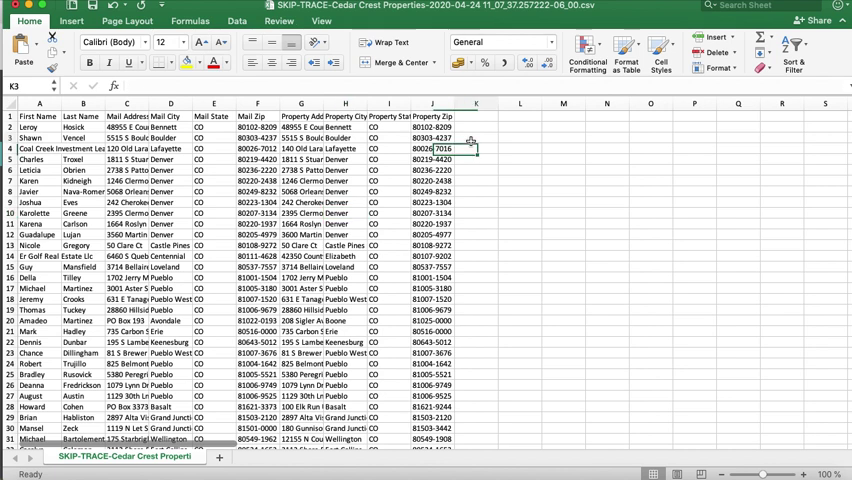
left_click(800, 172)
scroll(784, 175, "right", 5)
scroll(784, 175, "right", 5)
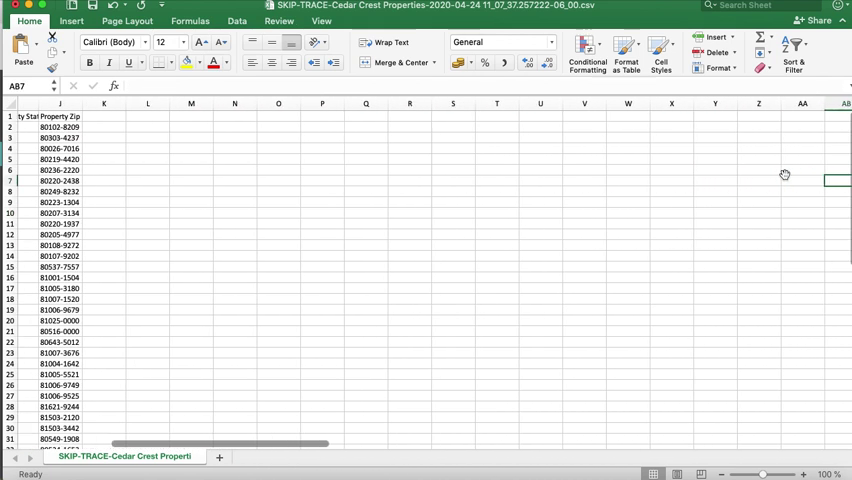
scroll(784, 175, "right", 3)
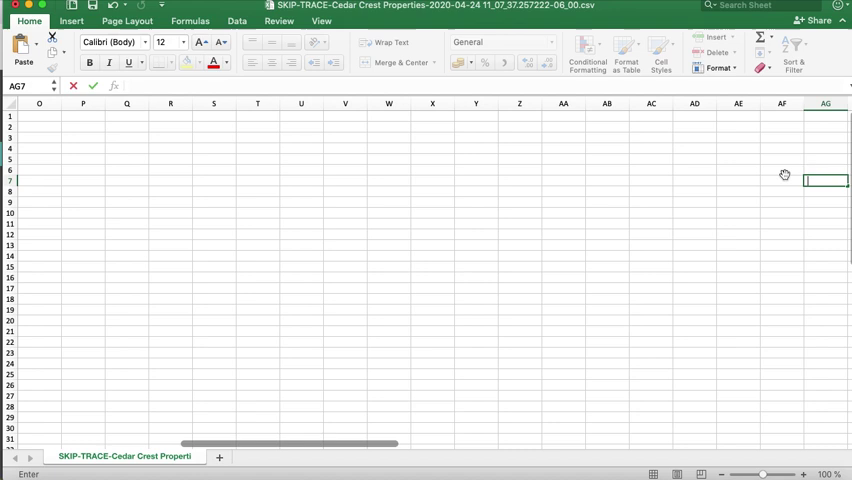
key("Escape")
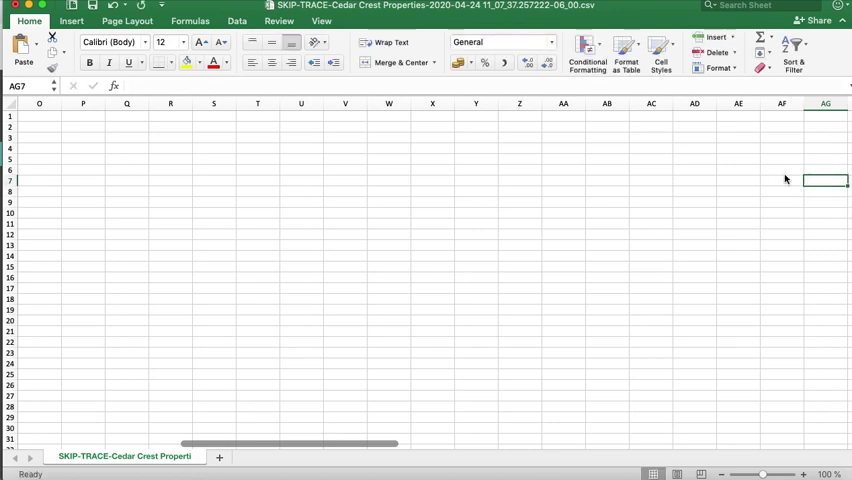
key("Left")
key("Left")
key("Left")
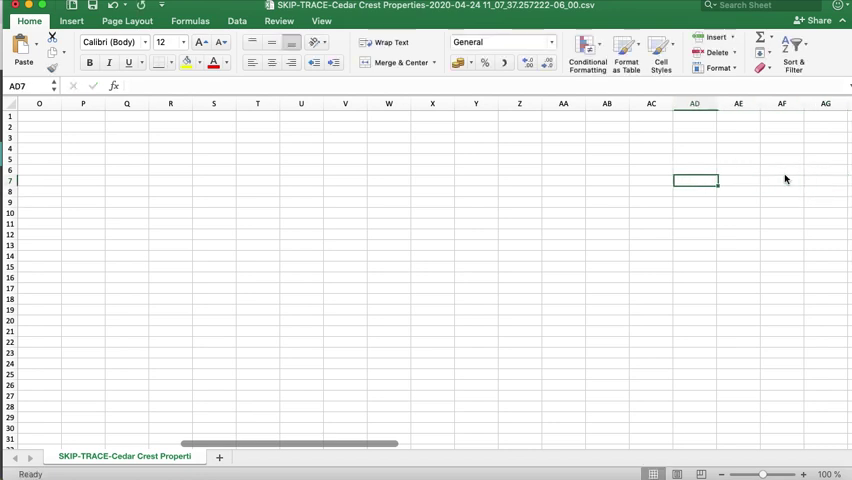
key("Left")
key("Left")
key("Left")
key("Left")
key("Left")
key("Left")
key("Left")
key("Left")
key("Left")
key("Left")
key("Left")
key("Left")
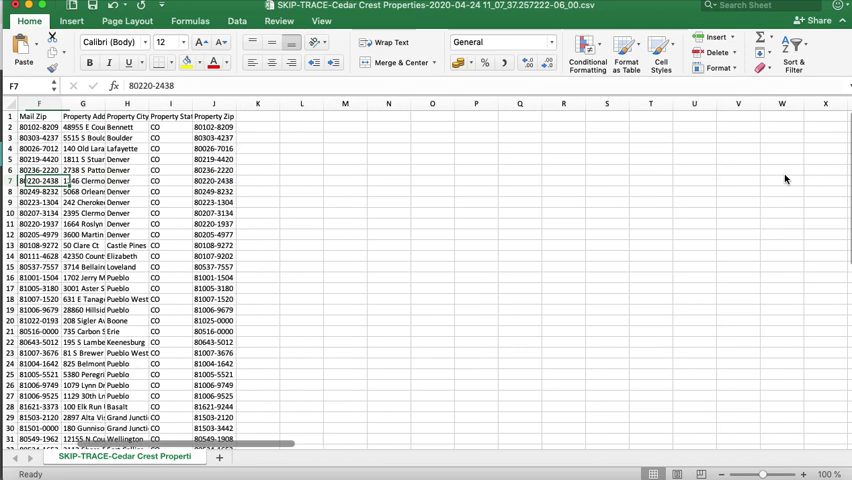
key("Left")
key("Left")
key("Left")
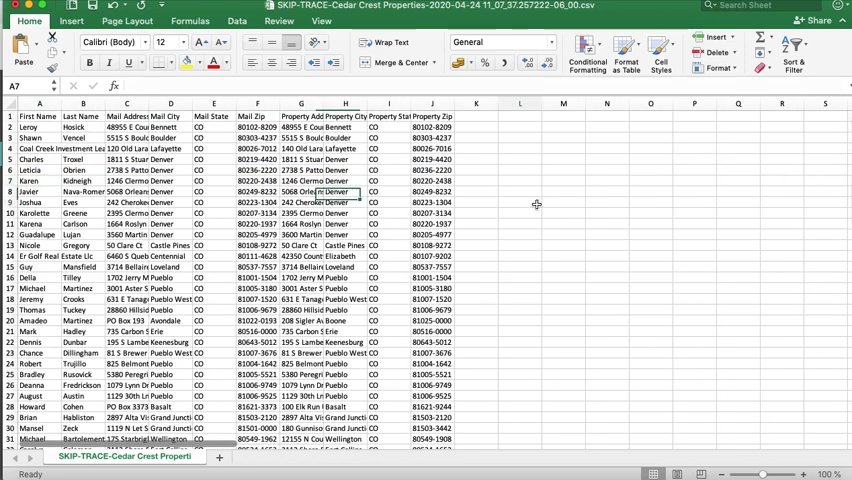
Select column K and extend the selection through column XFD.
left_click(537, 204)
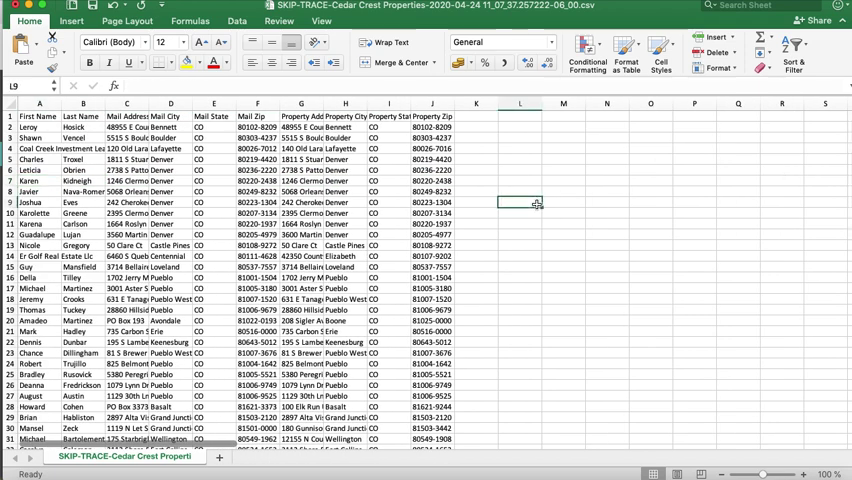
left_click(476, 104)
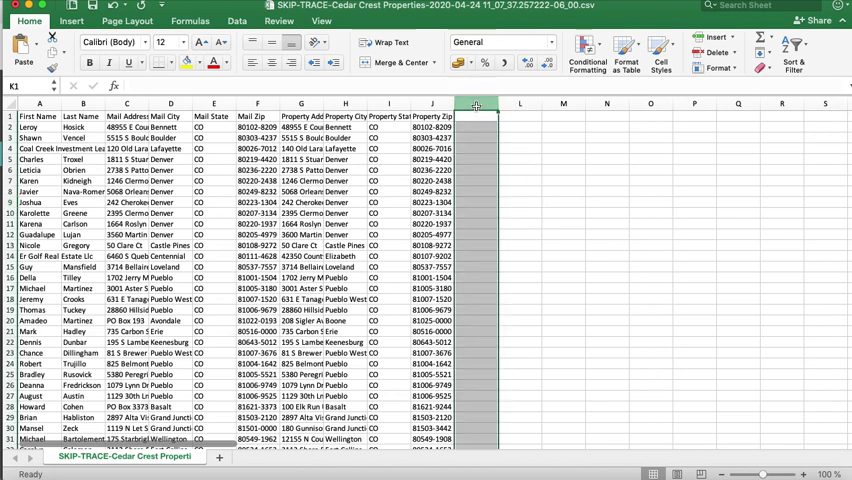
key("ctrl+shift+Right")
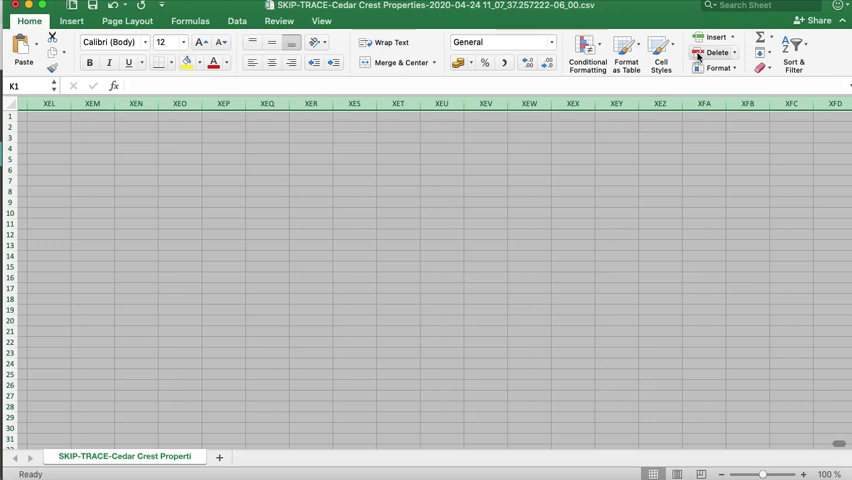
Delete the selected empty columns K through XFD from the right-click menu.
right_click(245, 160)
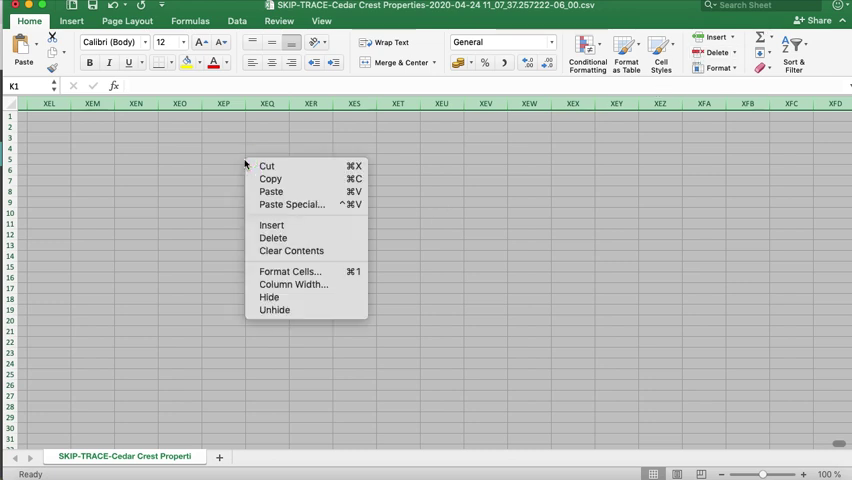
left_click(273, 237)
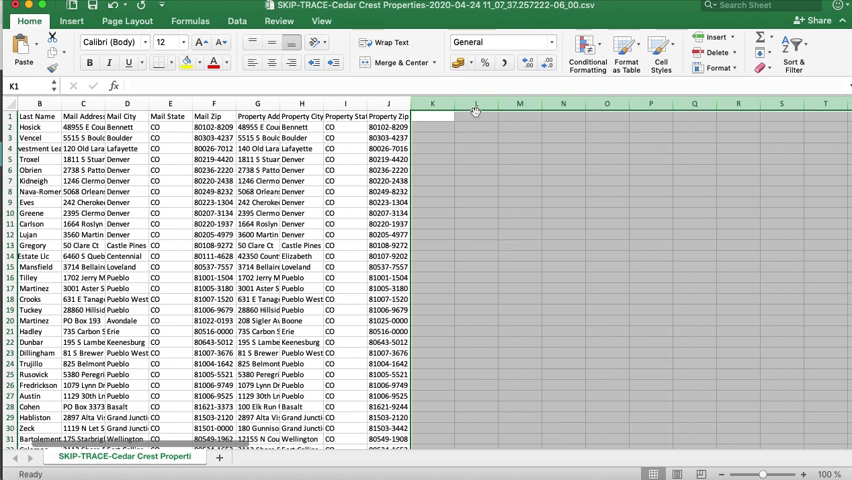
left_click(465, 180)
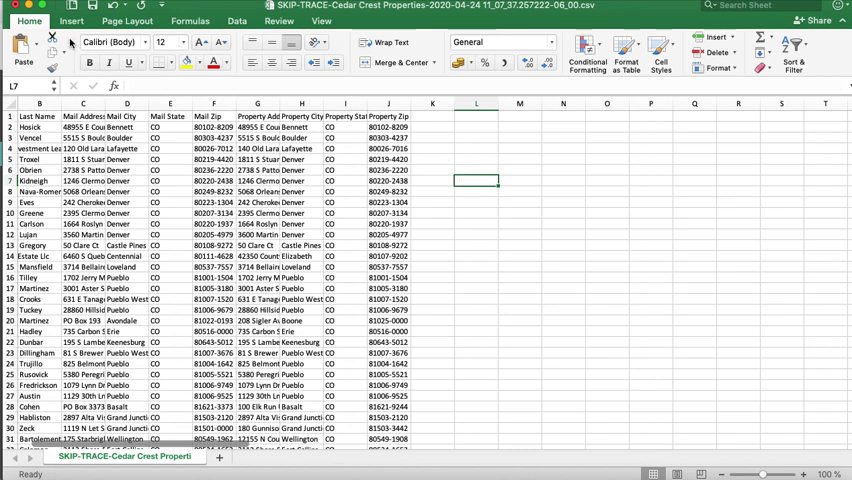
left_click(266, 222)
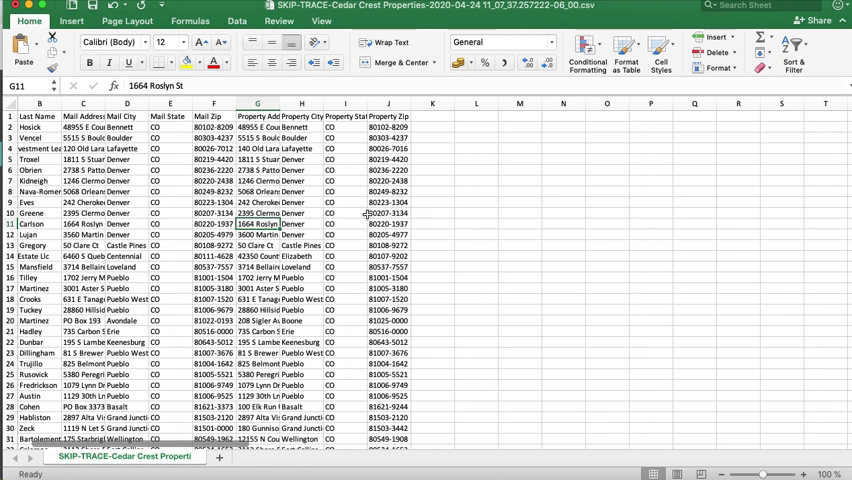